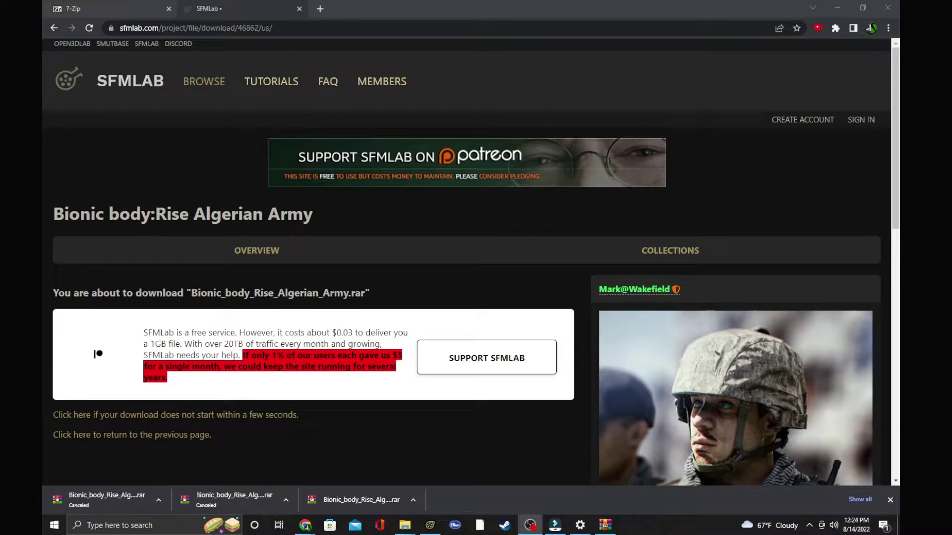
# Show the 7-zip.org download page listing the version 22.01 Windows installers
pyautogui.click(91, 10)
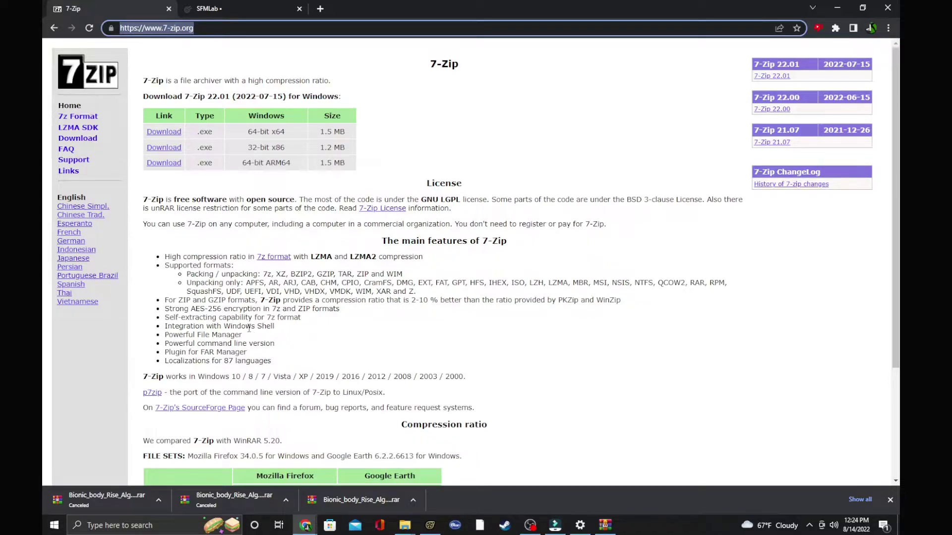
# Return to the model's project page and download the archive from the North America 0 mirror
pyautogui.click(214, 11)
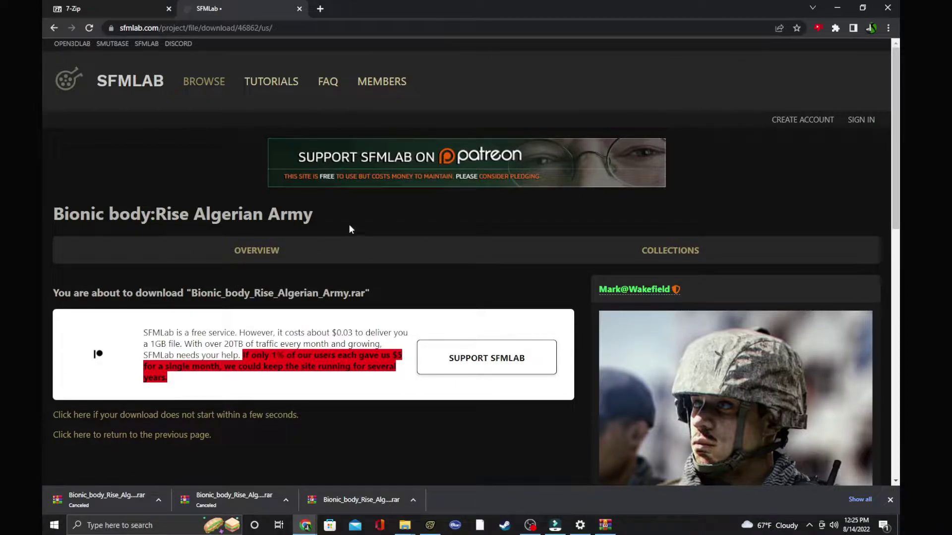
pyautogui.scroll(-4, 323, 330)
pyautogui.hotkey('alt', 'Left')
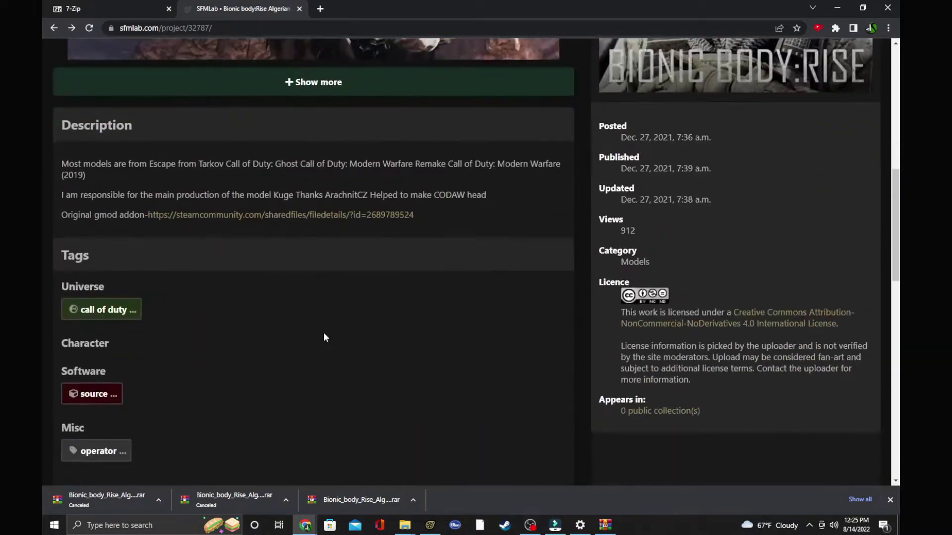
pyautogui.scroll(-2, 325, 338)
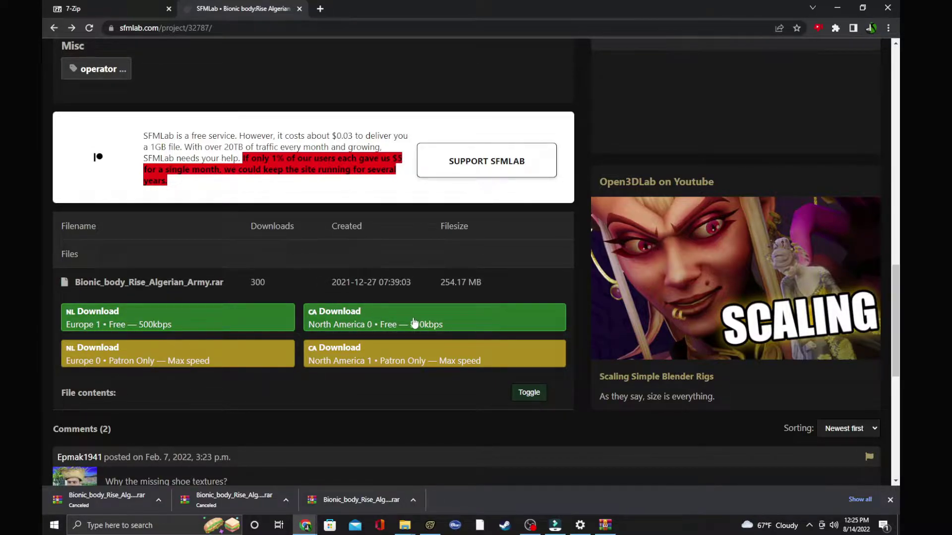
pyautogui.click(460, 328)
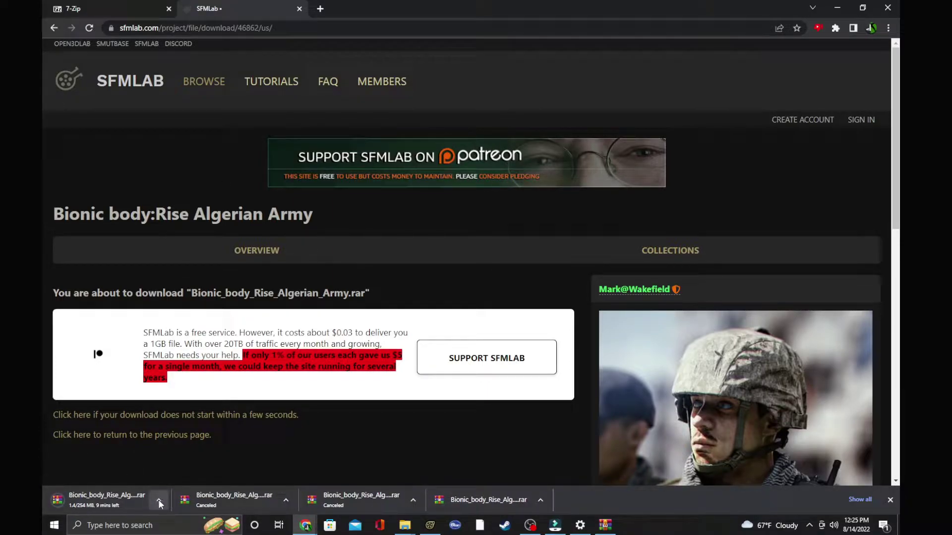
# Cancel the slow in-progress Bionic_body_Rise_Algerian_Army.rar download in Chrome's downloads bar
pyautogui.click(158, 500)
pyautogui.click(184, 485)
# Show the finished Bionic_body_Rise_Algerian_Army.rar in its folder and open it in WinRAR
pyautogui.click(540, 502)
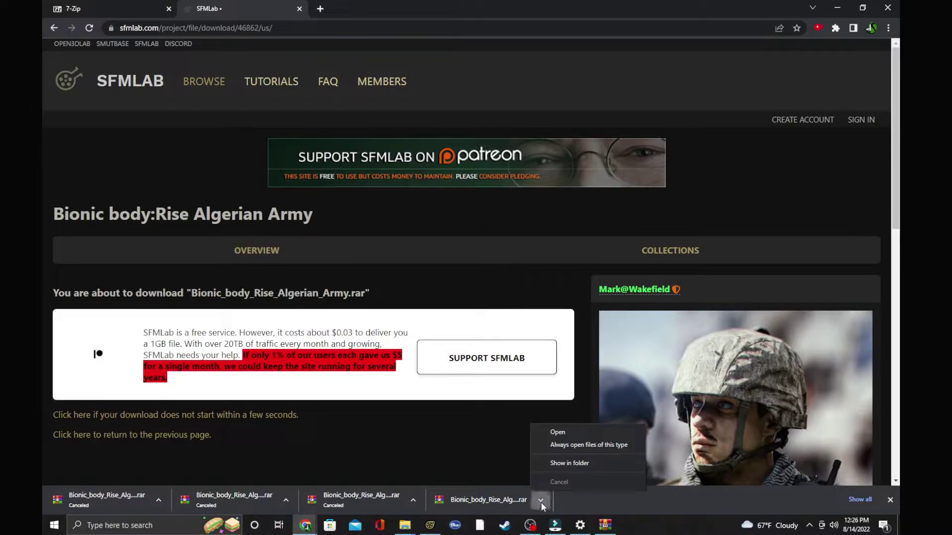
pyautogui.click(567, 460)
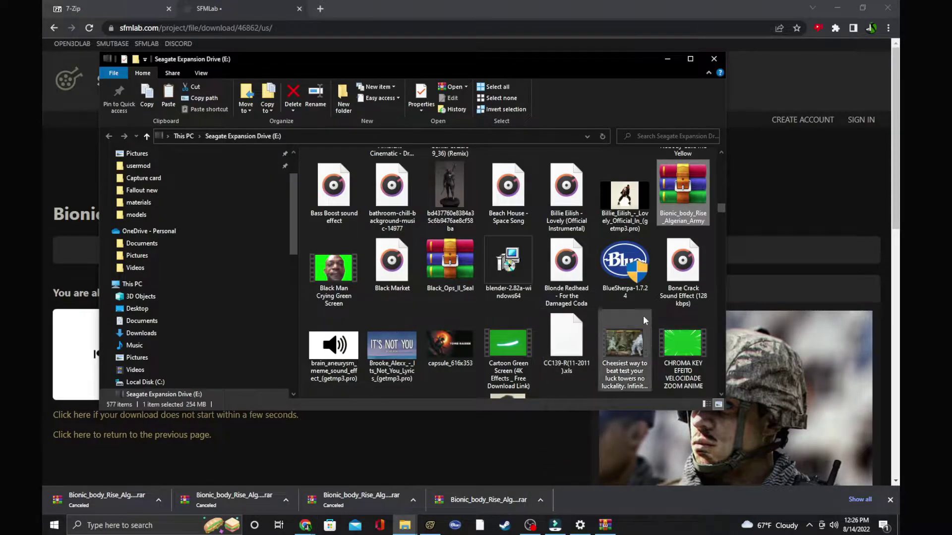
pyautogui.doubleClick(682, 196)
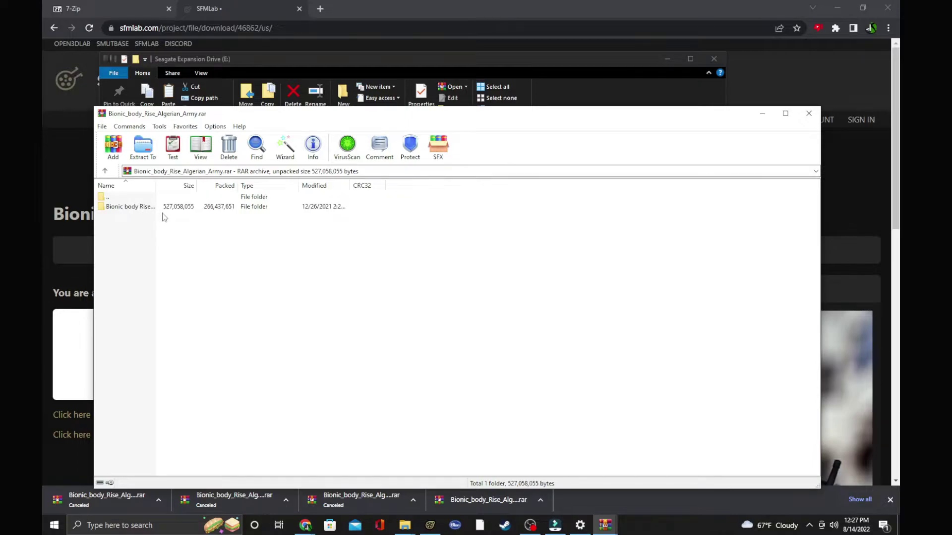
# Open the Bionic body Rise Algerian Army folder and copy its materials and models folders
pyautogui.doubleClick(160, 207)
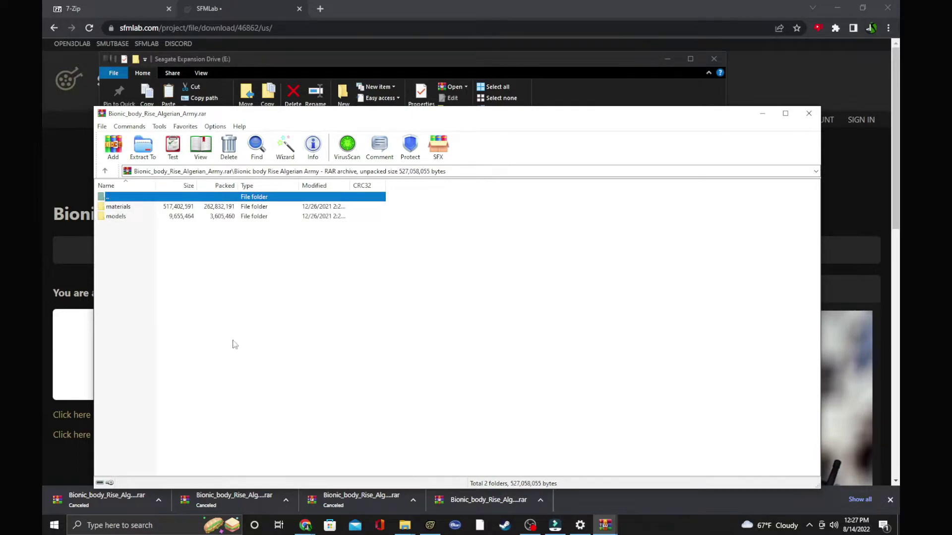
pyautogui.click(267, 336)
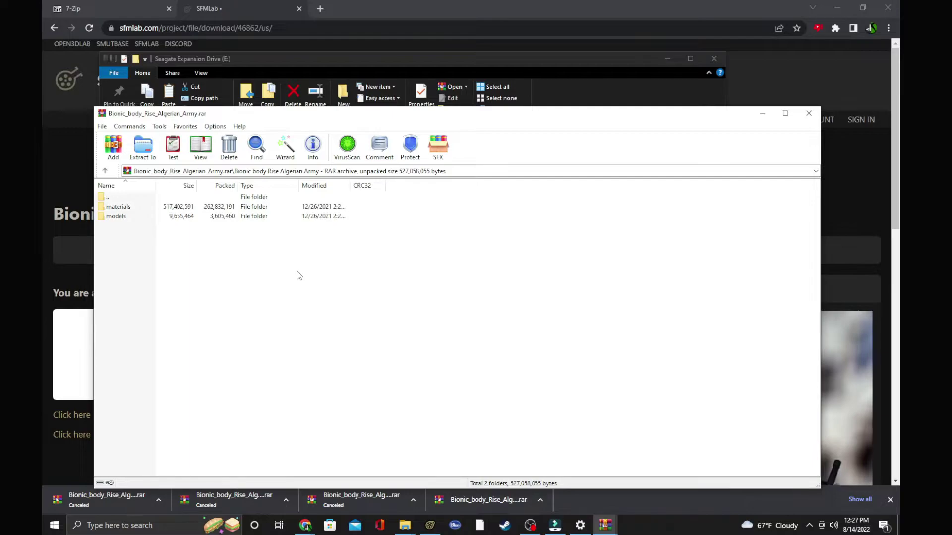
pyautogui.moveTo(239, 251); pyautogui.dragTo(206, 214)
pyautogui.rightClick(207, 211)
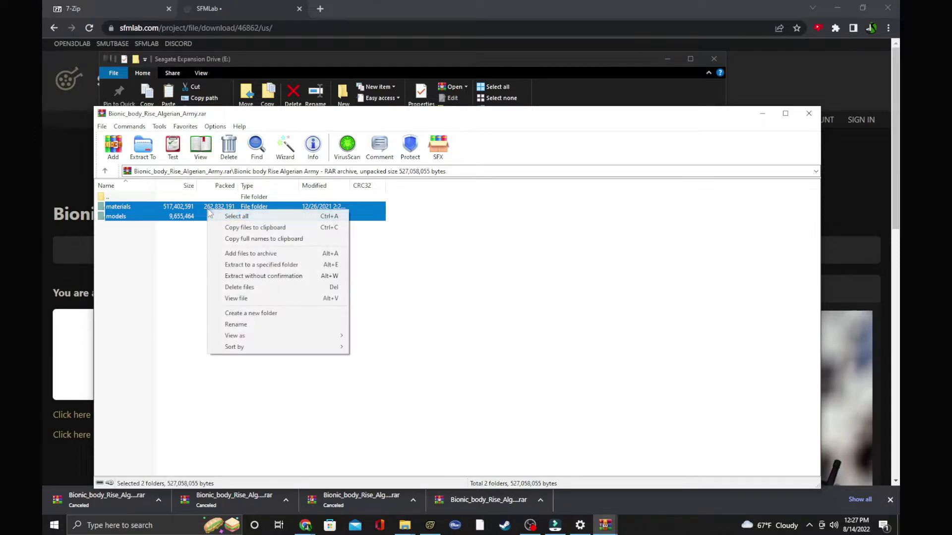
pyautogui.click(246, 229)
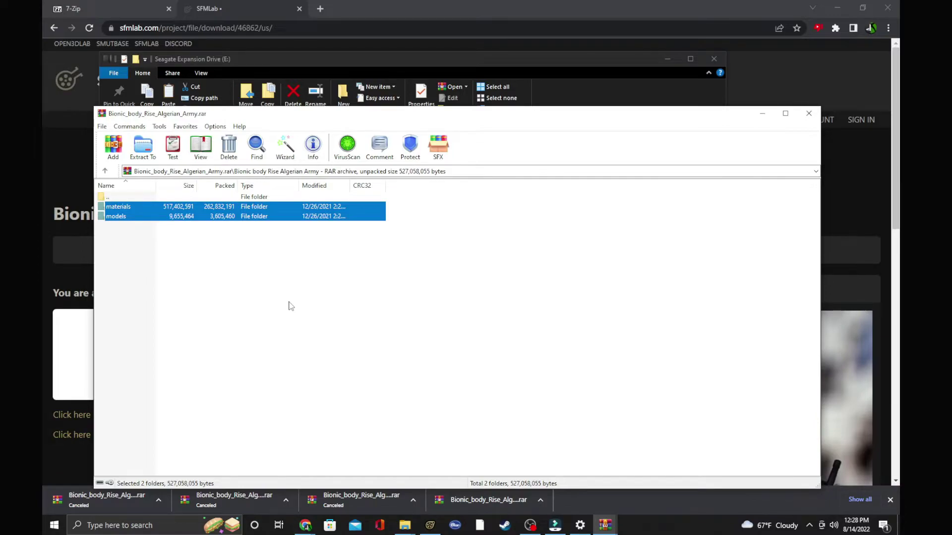
pyautogui.click(291, 306)
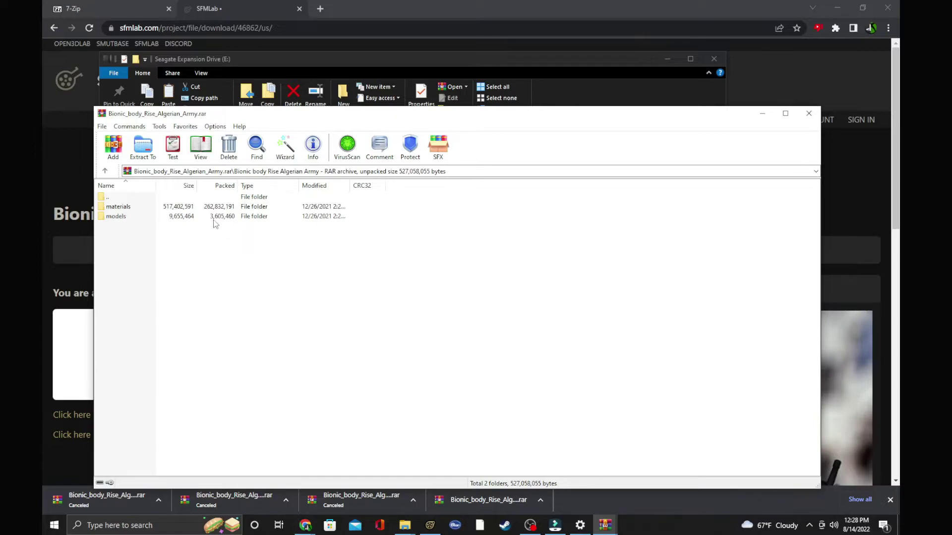
# Browse models > kuge > bionic body-rise > algerian army to see the model files, then back up to models
pyautogui.doubleClick(163, 216)
pyautogui.click(208, 285)
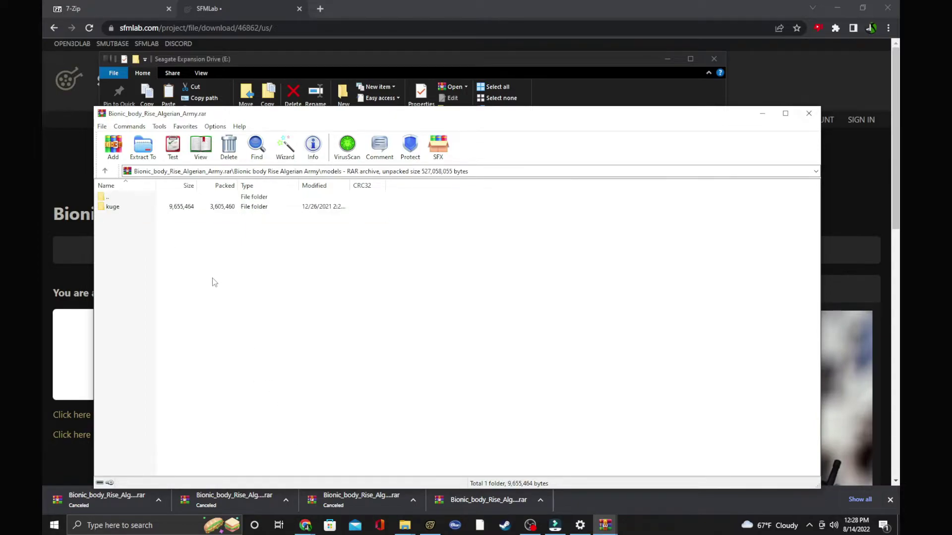
pyautogui.doubleClick(127, 205)
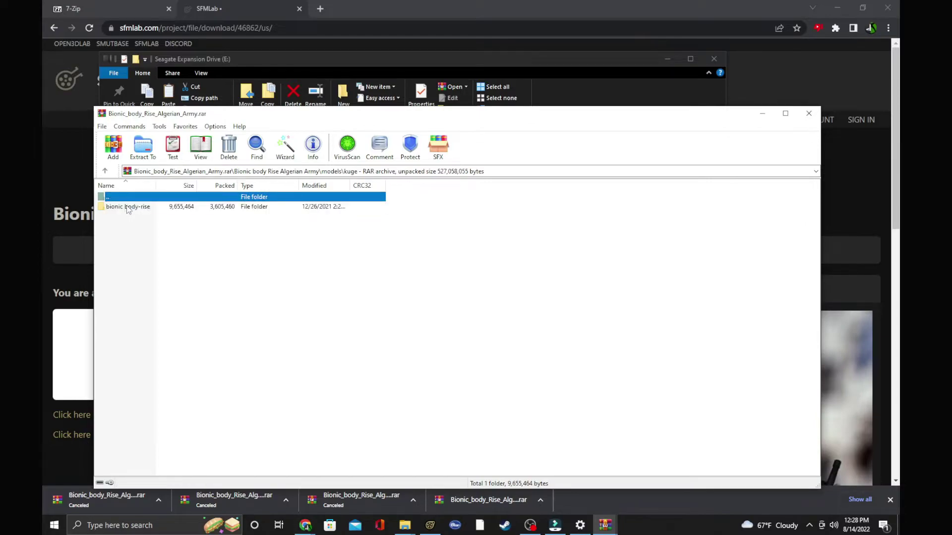
pyautogui.click(165, 208)
pyautogui.click(165, 208)
pyautogui.doubleClick(204, 207)
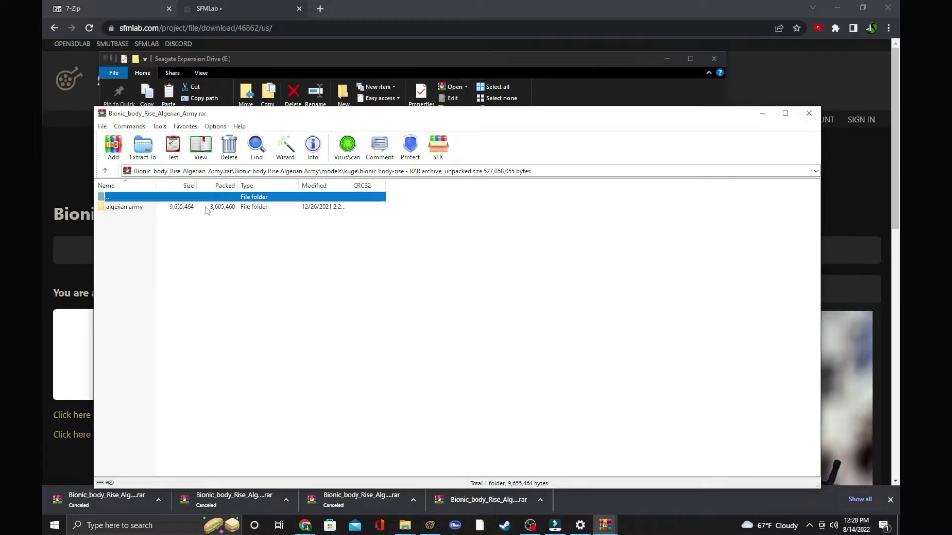
pyautogui.doubleClick(203, 208)
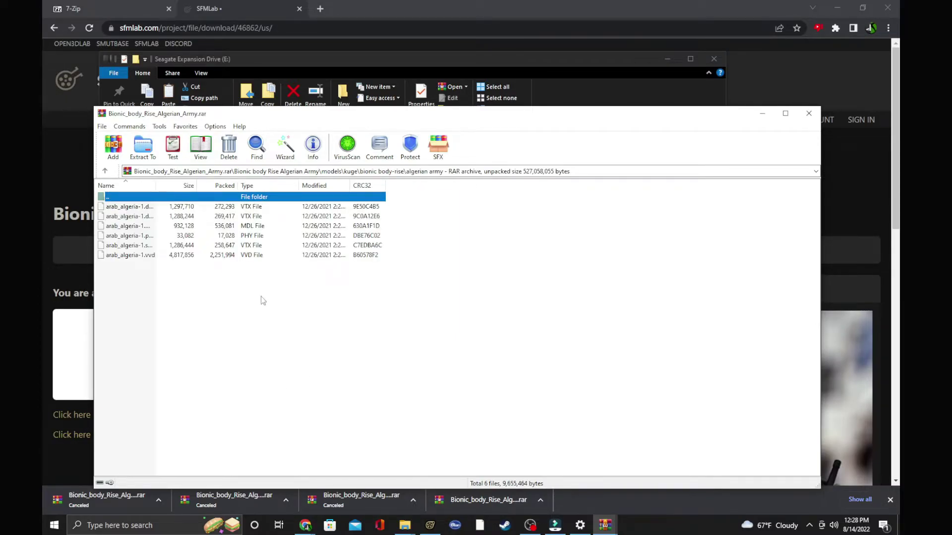
pyautogui.press('BackSpace')
pyautogui.press('BackSpace')
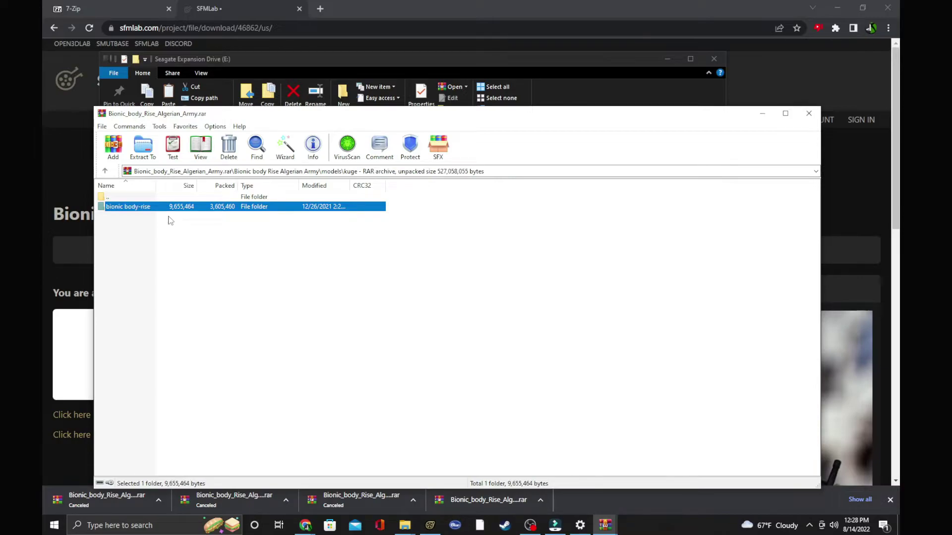
pyautogui.press('BackSpace')
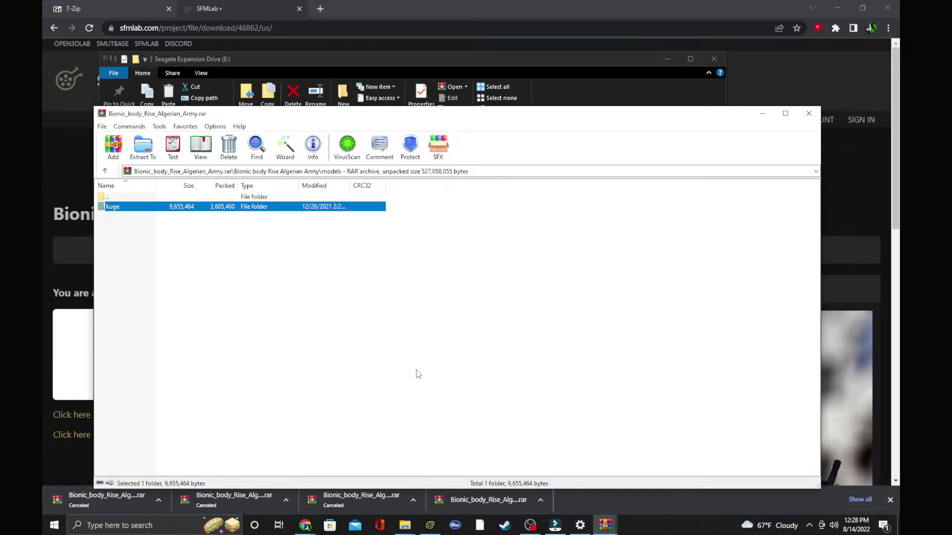
pyautogui.click(404, 528)
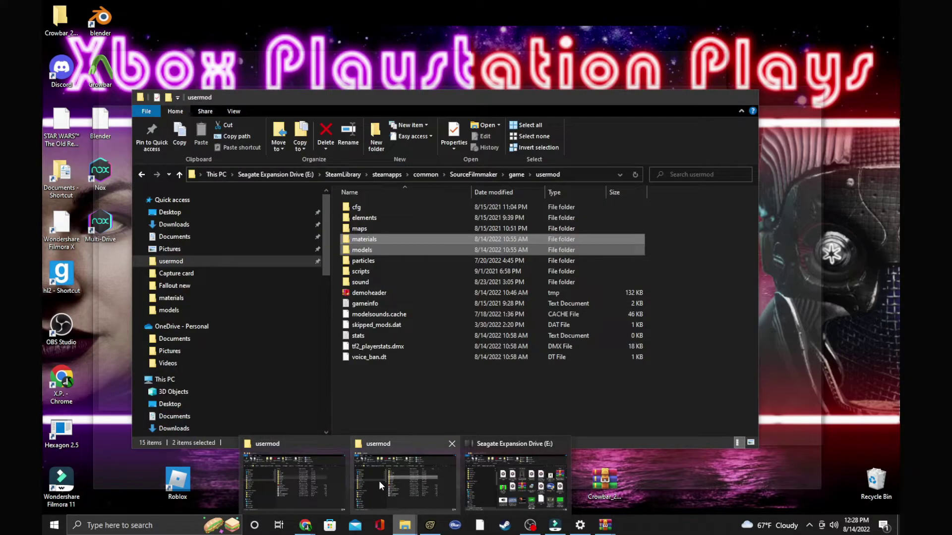
# In the usermod Explorer window, go to This PC showing drives C: and E:
pyautogui.click(378, 481)
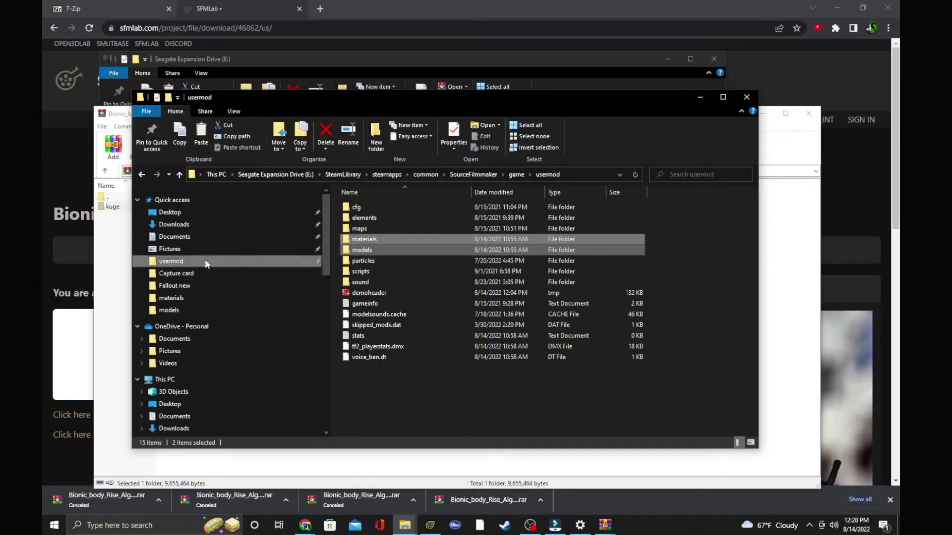
pyautogui.scroll(-2, 184, 342)
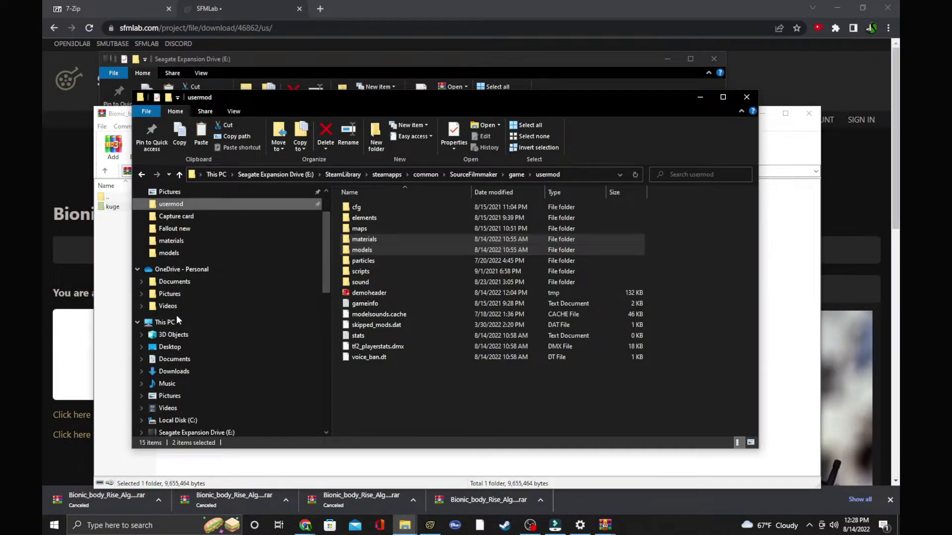
pyautogui.click(176, 320)
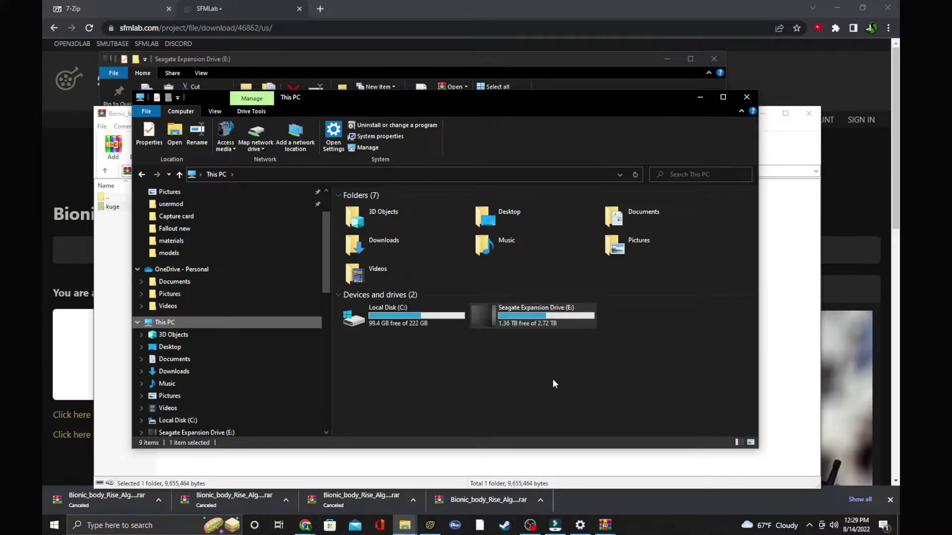
# Open Local Disk (C:) and start a search of the drive
pyautogui.click(524, 385)
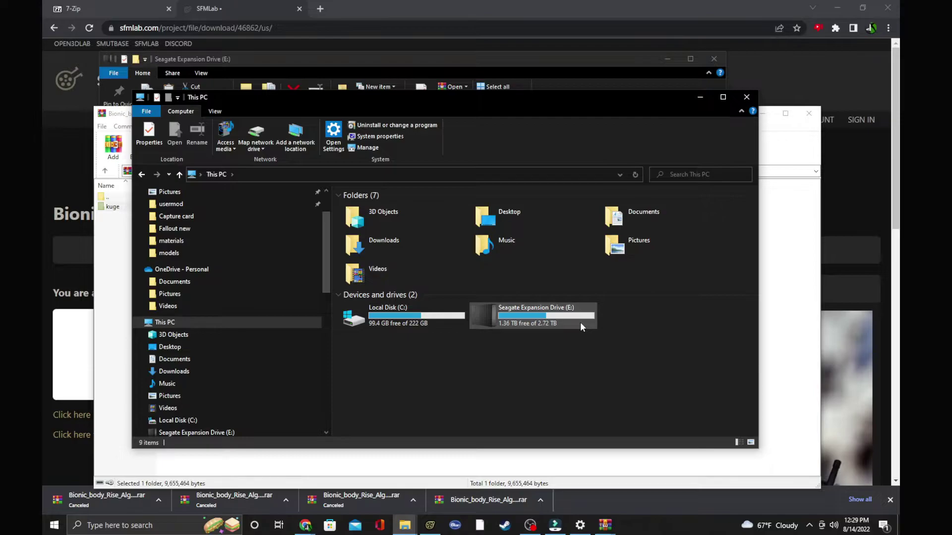
pyautogui.doubleClick(403, 328)
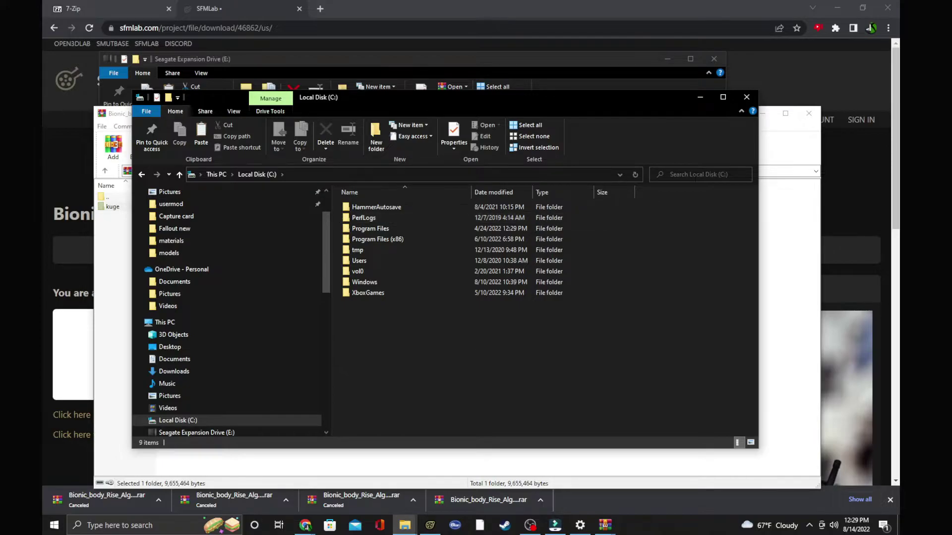
pyautogui.click(695, 175)
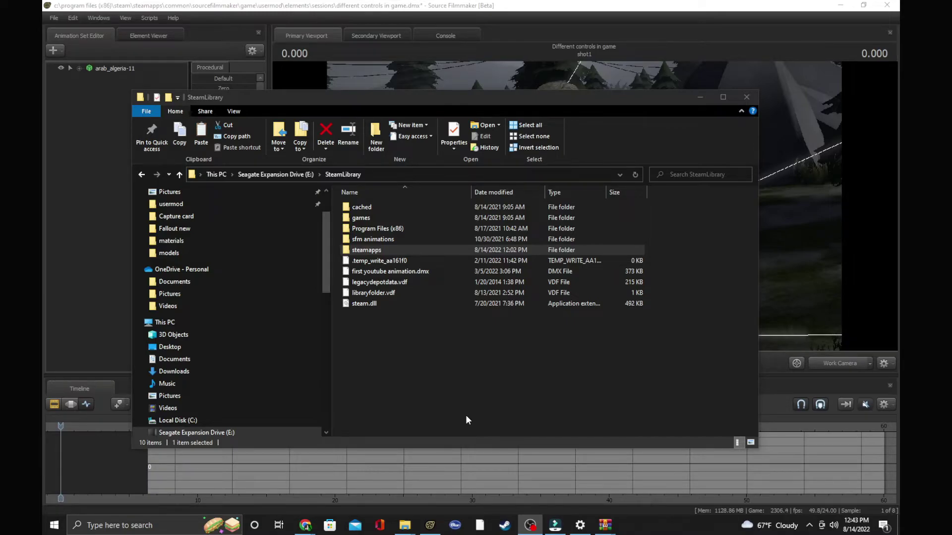
# Drill into steamapps > common > SourceFilmmaker > game > usermod on drive E:
pyautogui.doubleClick(396, 253)
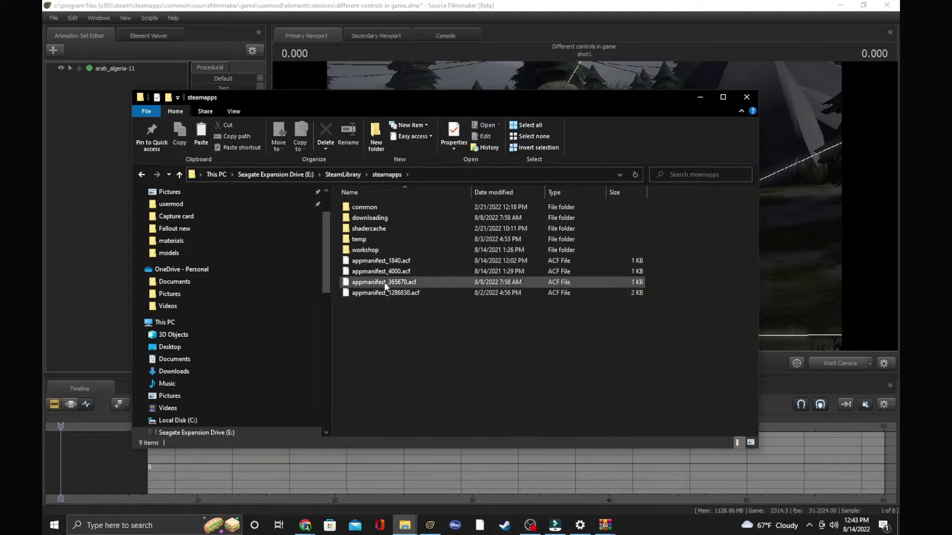
pyautogui.doubleClick(381, 211)
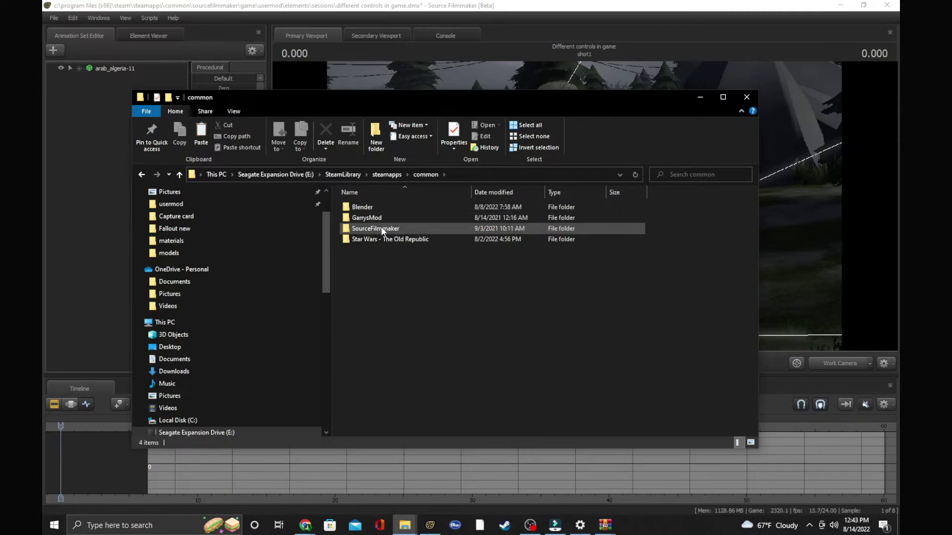
pyautogui.doubleClick(382, 229)
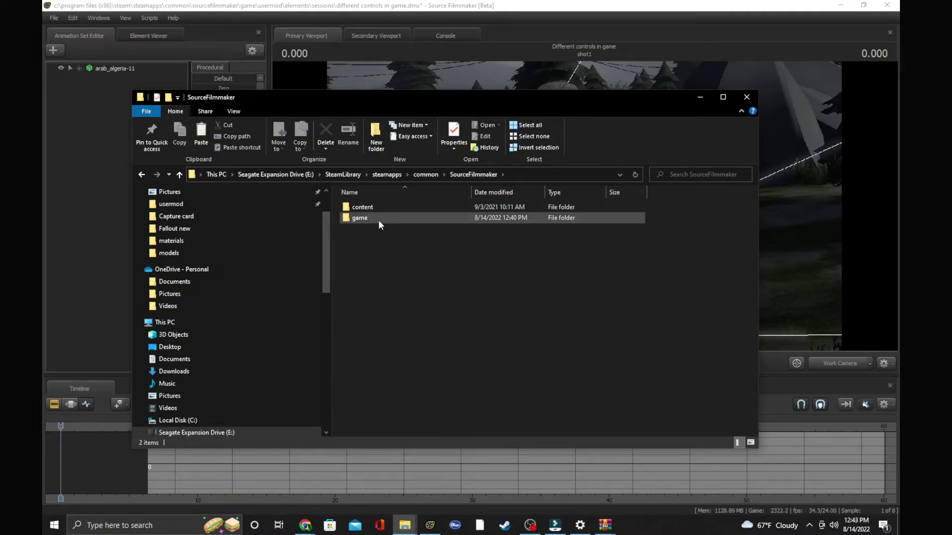
pyautogui.doubleClick(379, 220)
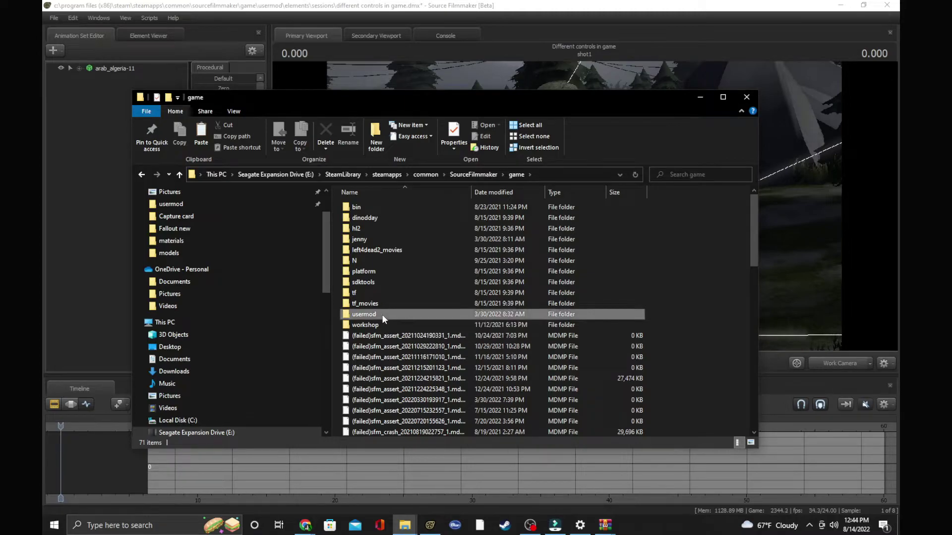
pyautogui.doubleClick(382, 314)
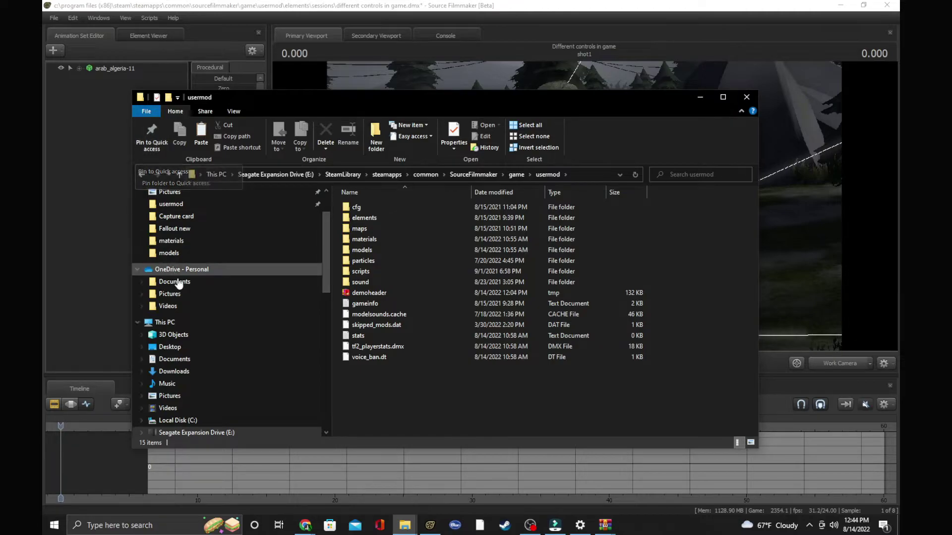
pyautogui.scroll(2, 193, 364)
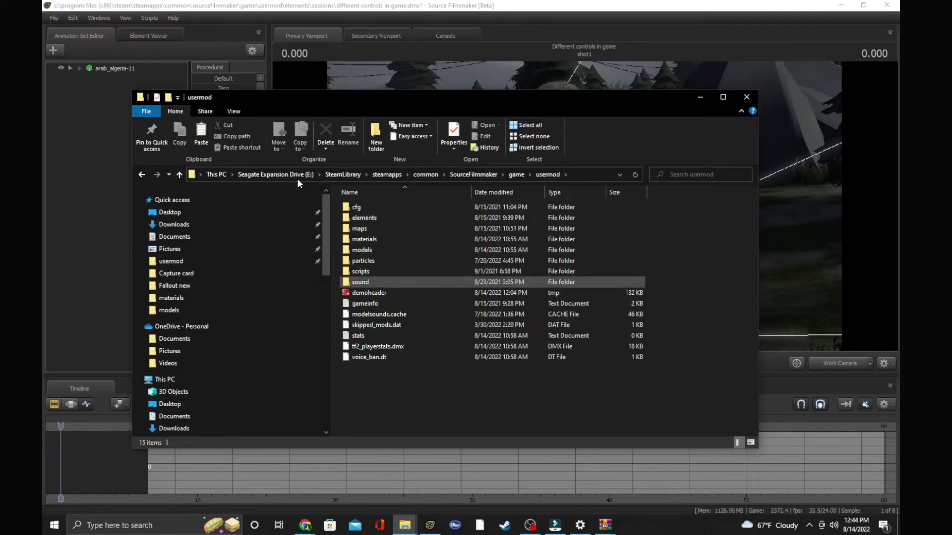
pyautogui.rightClick(355, 380)
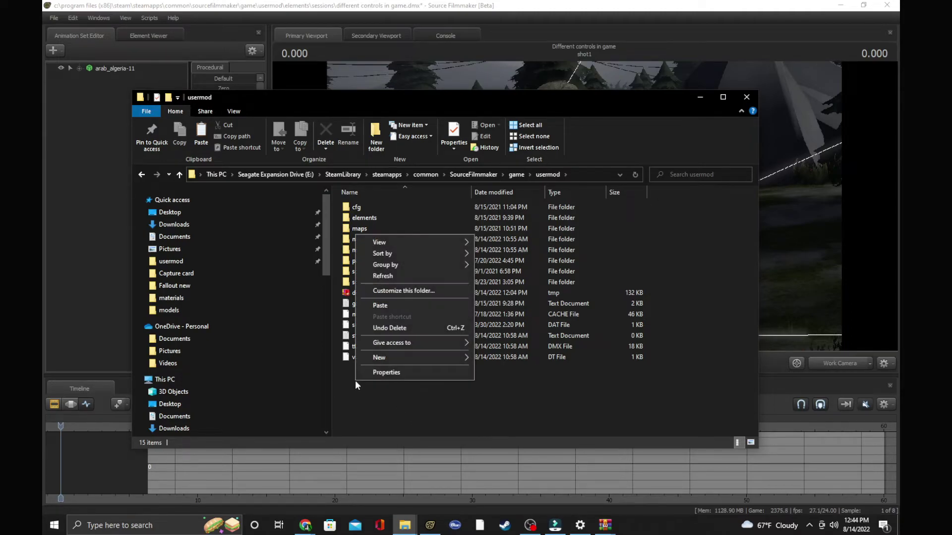
# Paste the materials and models folders into usermod and bring up Source Filmmaker
pyautogui.click(382, 306)
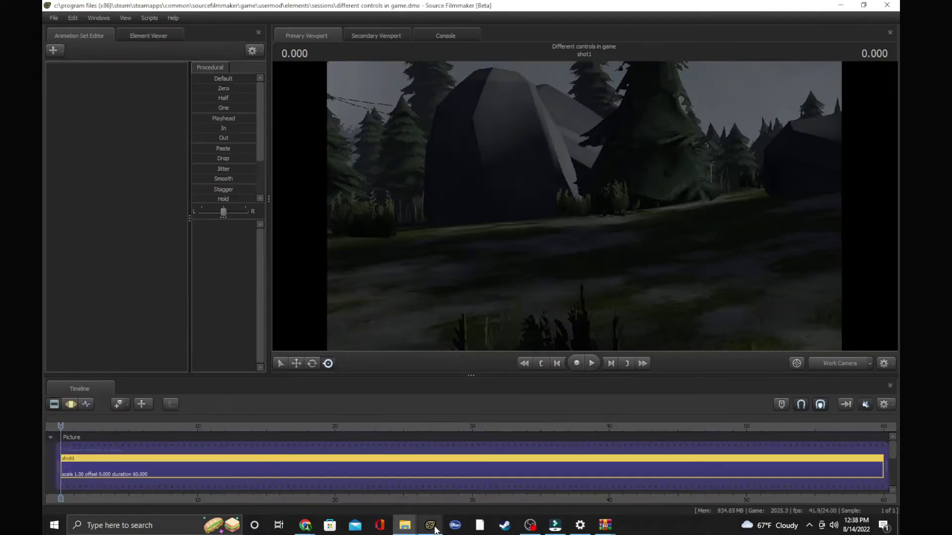
pyautogui.click(430, 525)
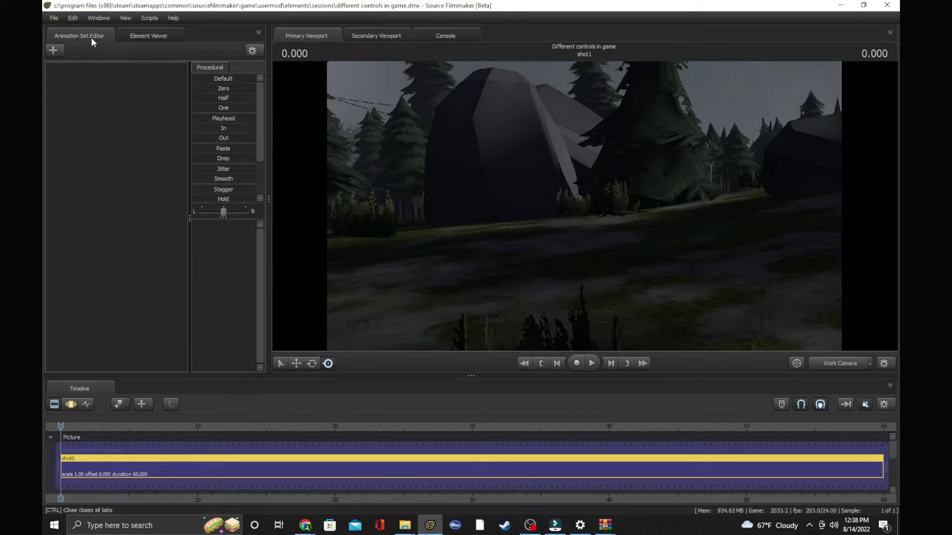
# Create an animation set for a new model, with the Mod Filter set to usermod
pyautogui.click(54, 50)
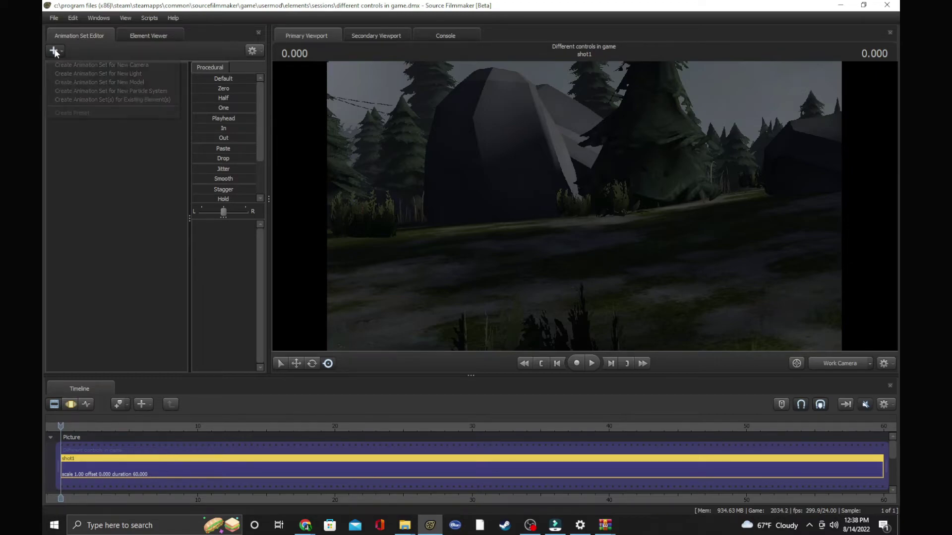
pyautogui.click(65, 83)
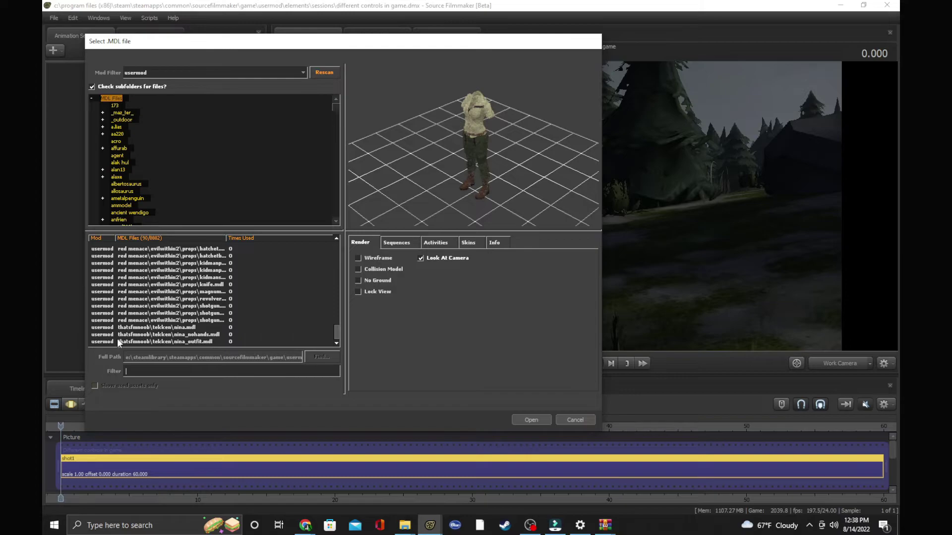
pyautogui.click(172, 73)
pyautogui.click(173, 83)
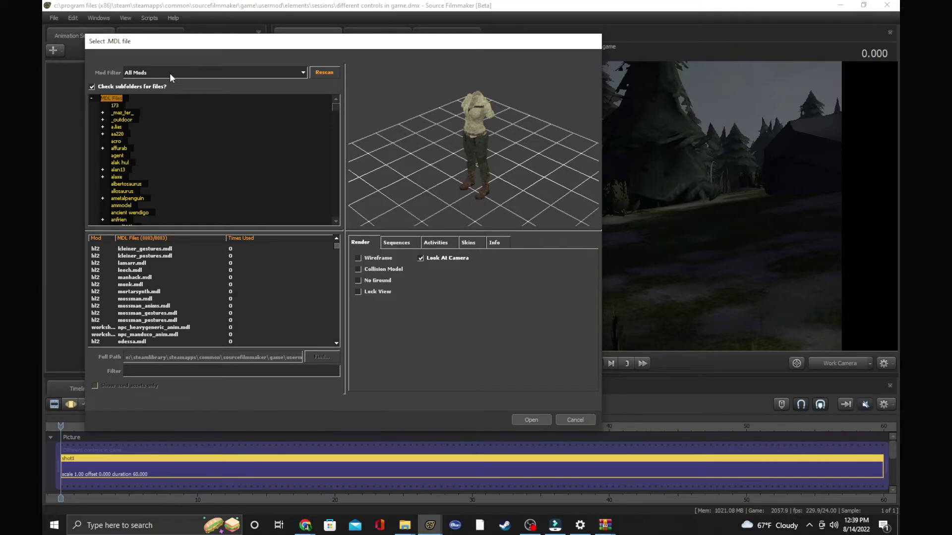
pyautogui.click(170, 73)
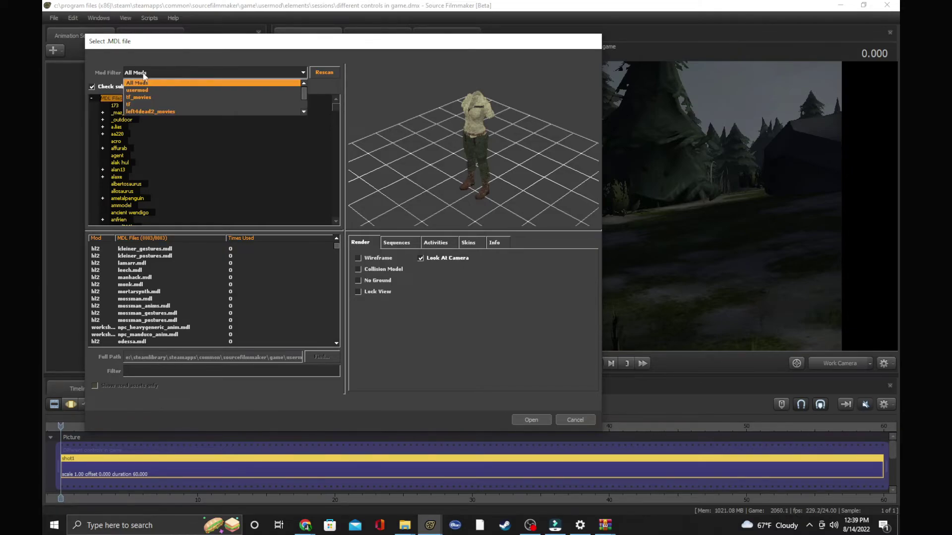
pyautogui.click(150, 89)
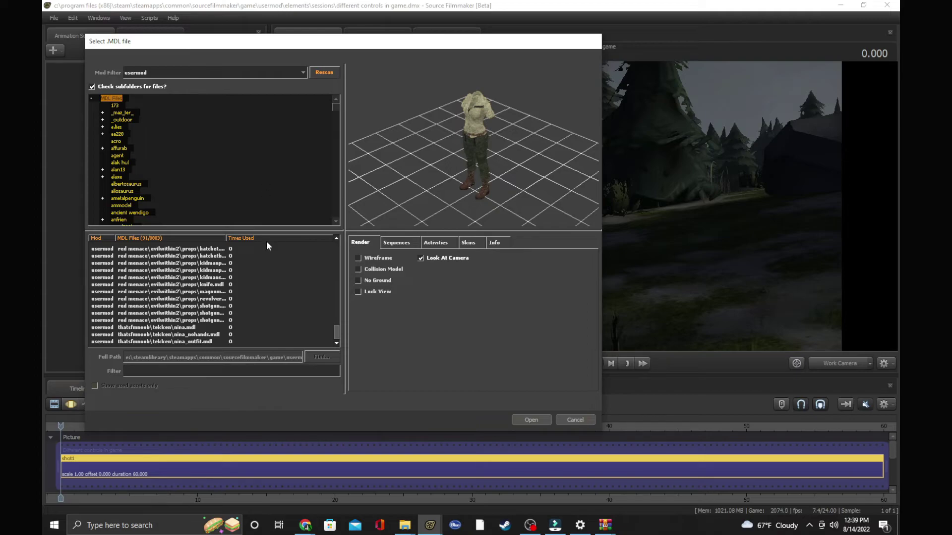
# Filter the model list by 'kuge' and rescan to preview the Algerian army soldier
pyautogui.click(237, 375)
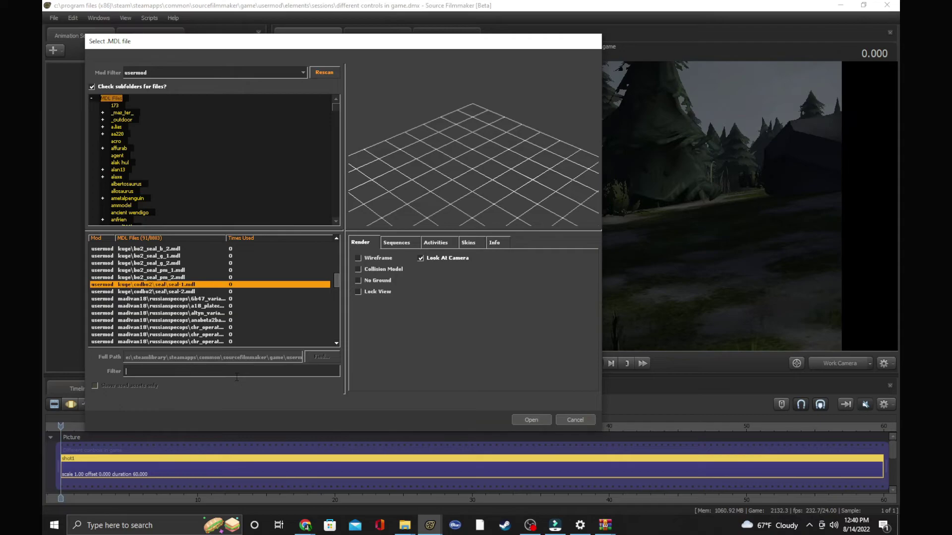
pyautogui.write('kuge')
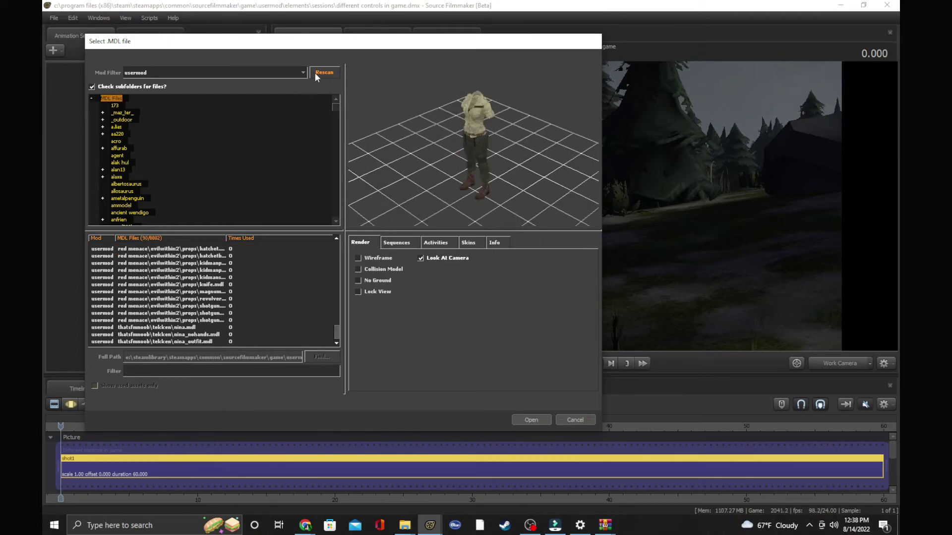
pyautogui.click(314, 72)
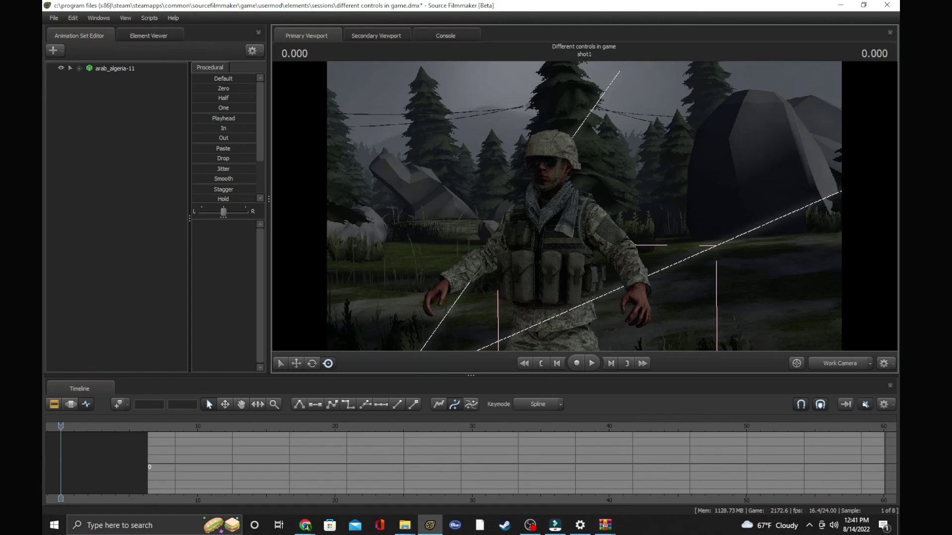
# Adjust the work camera to view the arab_algeria-11 soldier in the forest scene
pyautogui.moveTo(585, 205); pyautogui.dragTo(584, 218)
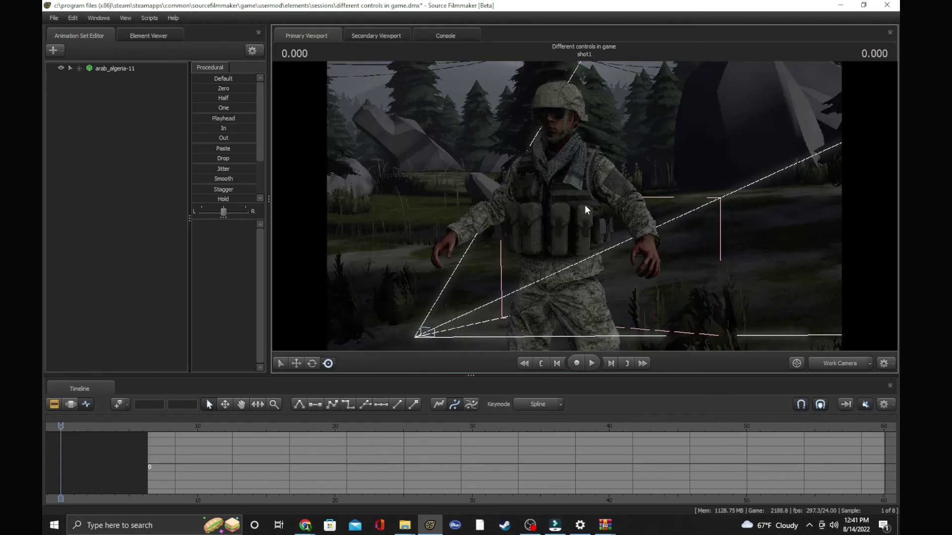